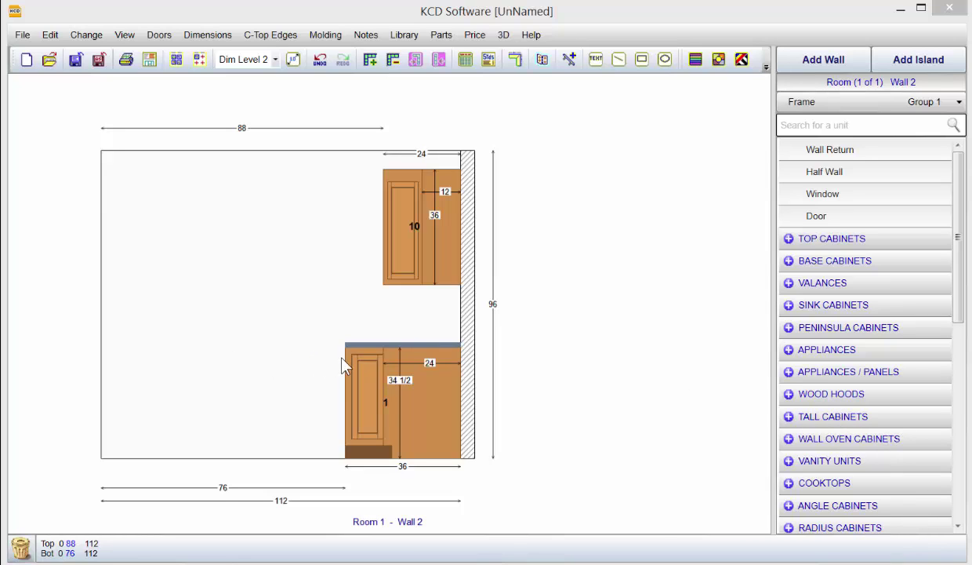
Step: Place a 30-wide Stove appliance on Wall 2, directly against the left side of base cabinet 1
click(818, 352)
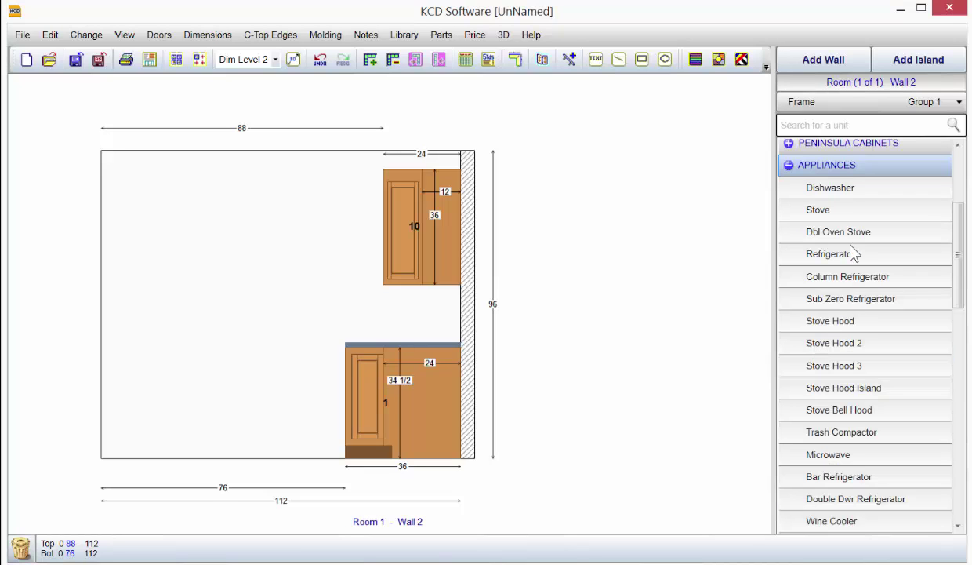
click(823, 215)
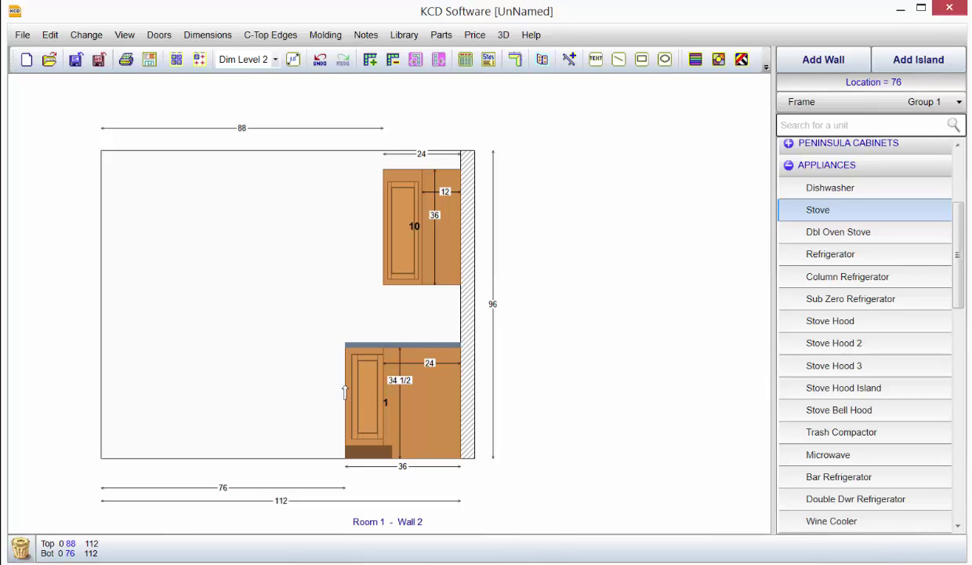
click(345, 392)
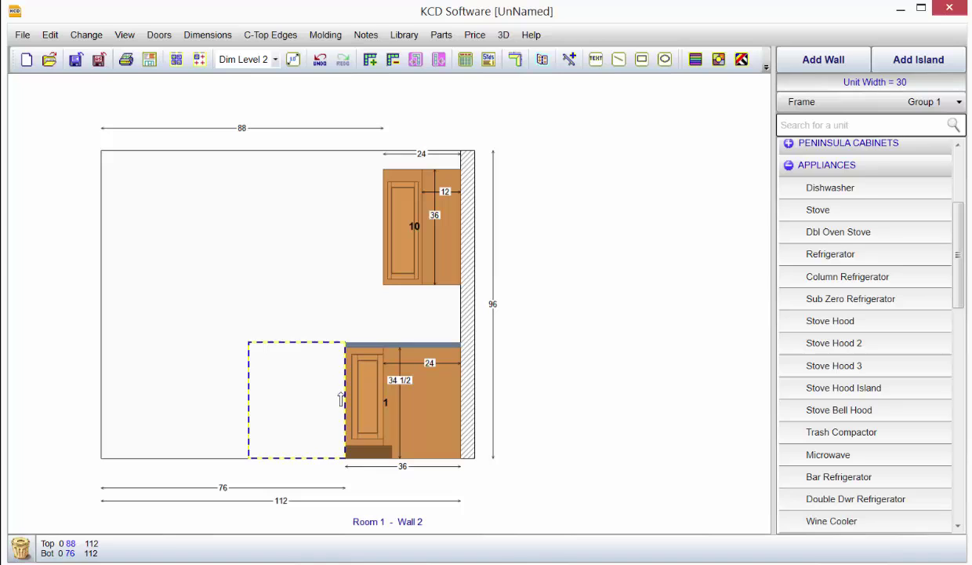
click(343, 397)
click(797, 381)
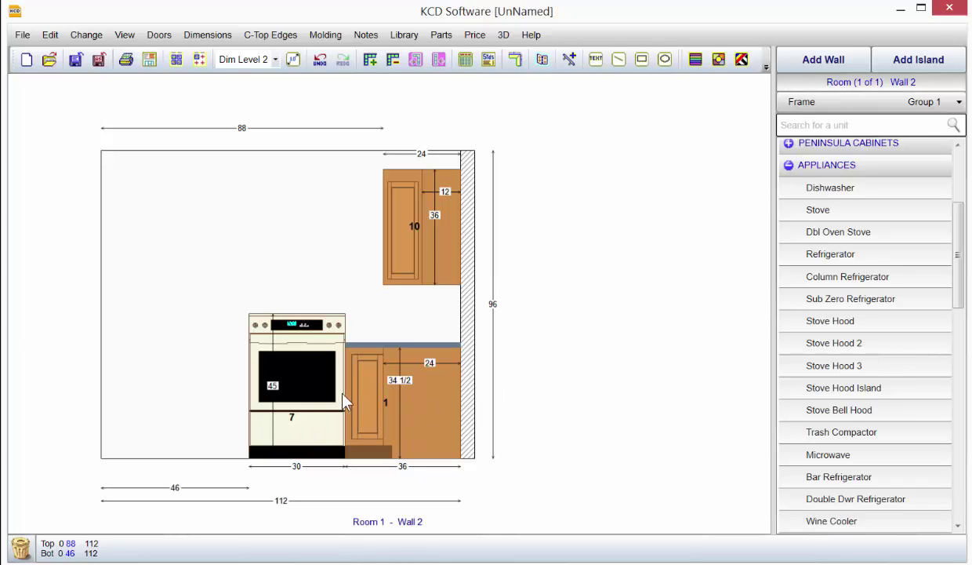
Step: Delete the stove beside base cabinet 1
click(279, 428)
drag(280, 428, 20, 546)
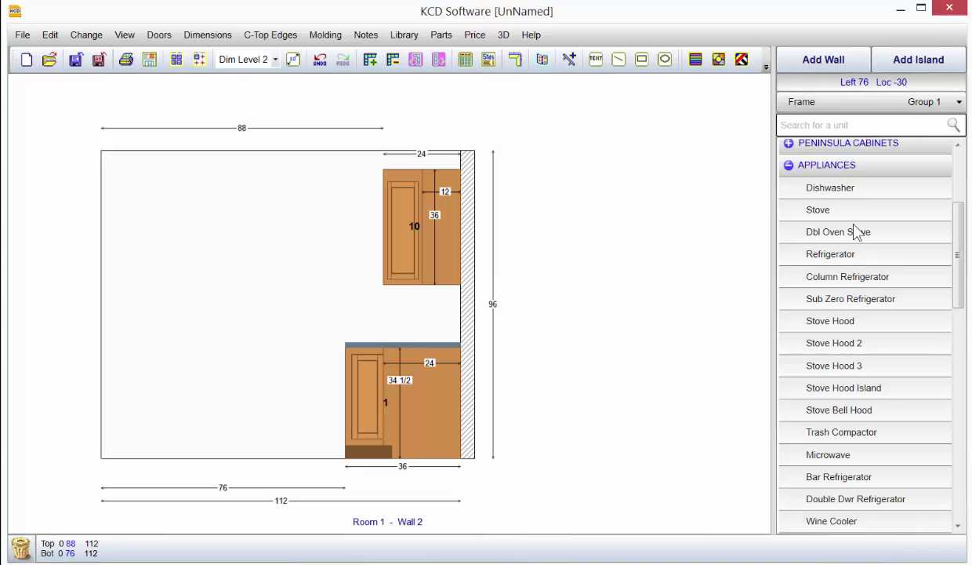
drag(854, 210, 343, 424)
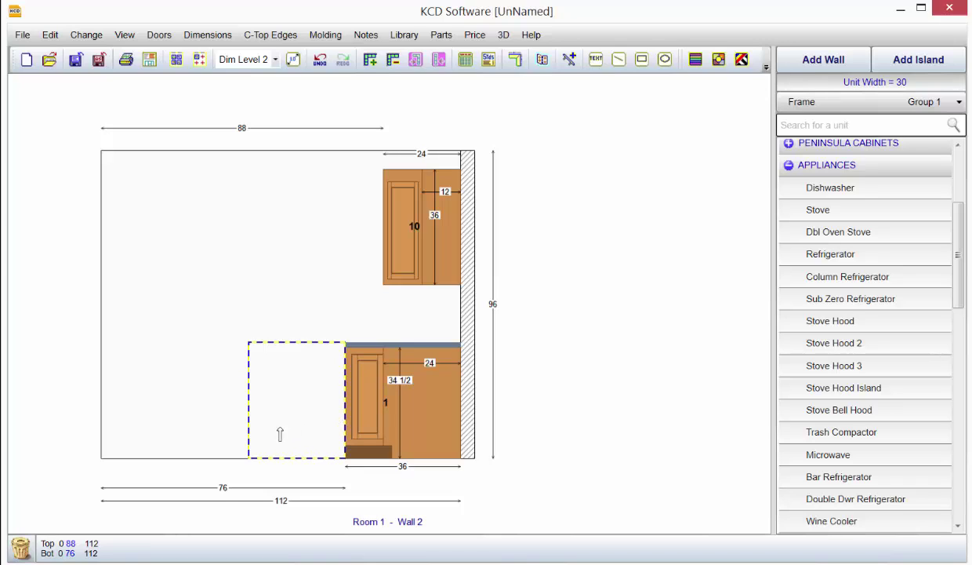
drag(258, 423, 297, 408)
click(867, 391)
Step: Place a Free Standing Stove against the left side of base cabinet 1, with its outline stretched to a width of 36
drag(836, 213, 343, 391)
drag(248, 378, 228, 377)
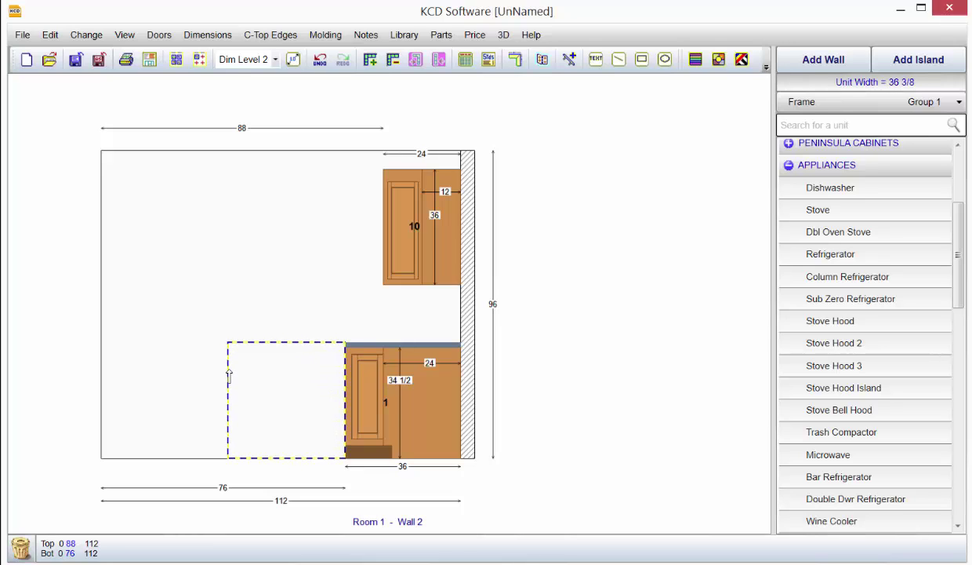
drag(229, 375, 234, 375)
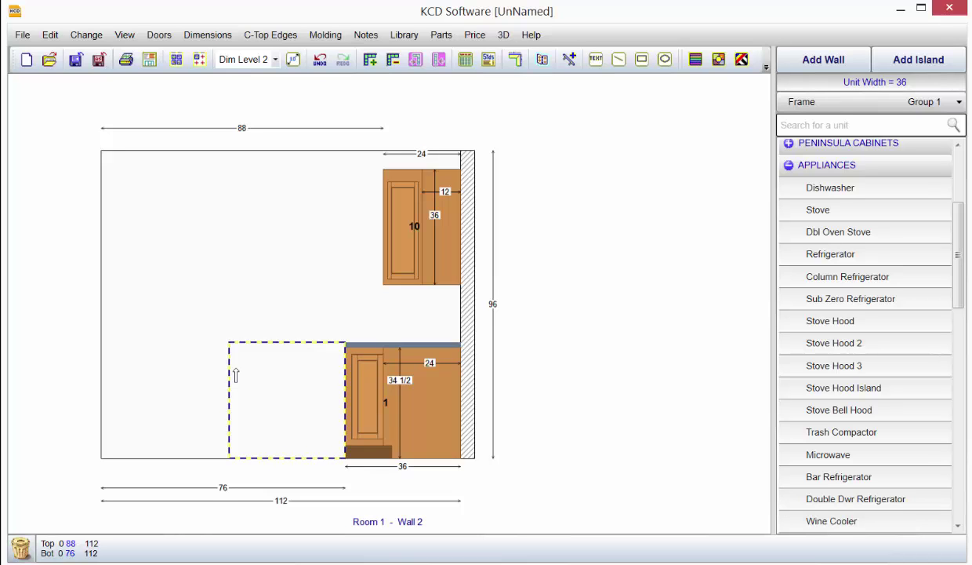
click(239, 374)
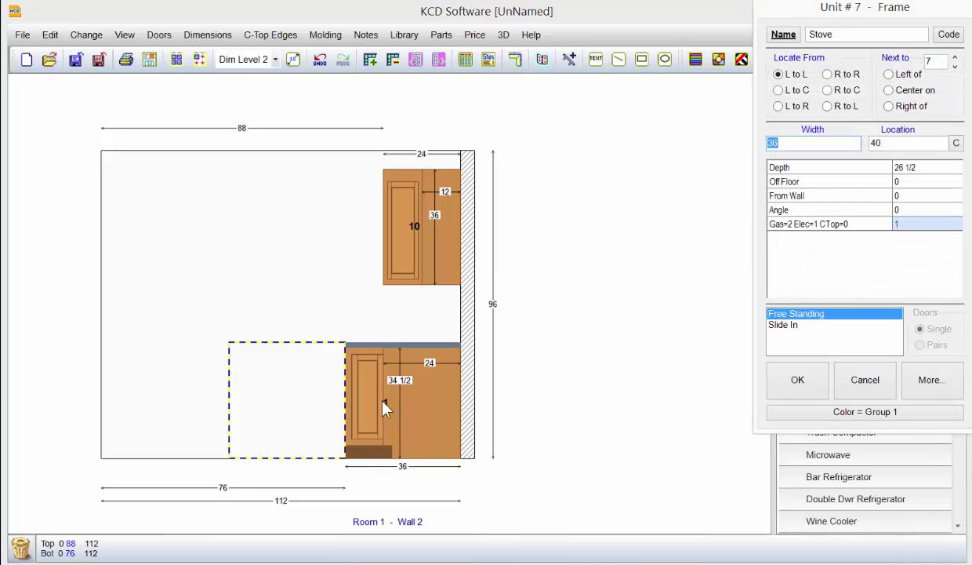
click(797, 384)
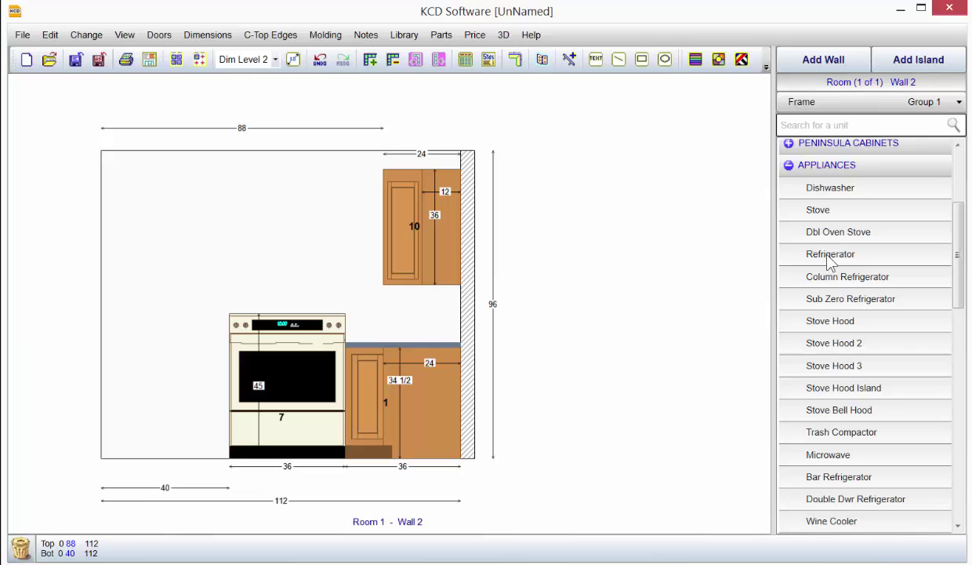
Step: Add a Top Cab (Stove Hood) with a width of 36, centered on stove unit 7
click(808, 166)
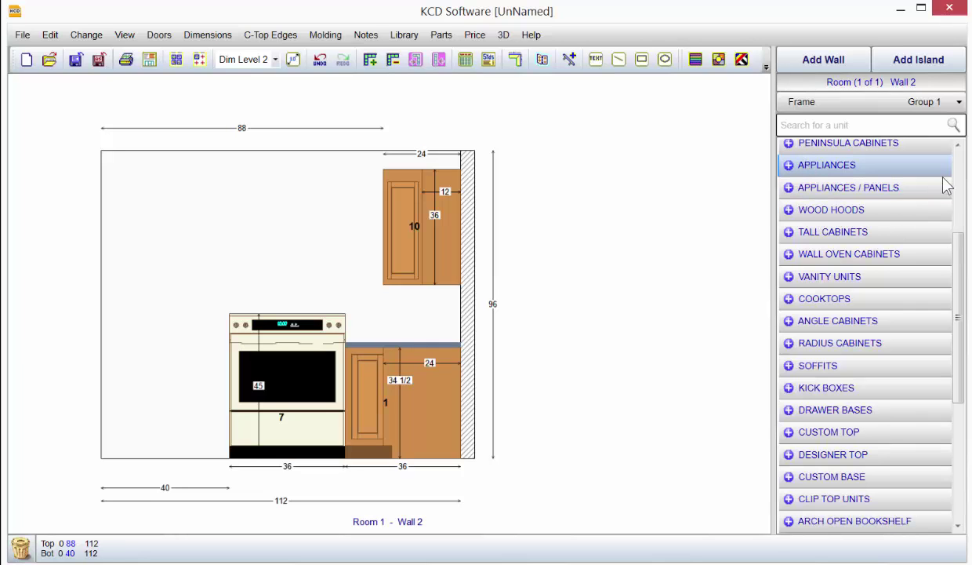
scroll(960, 188, up, 3)
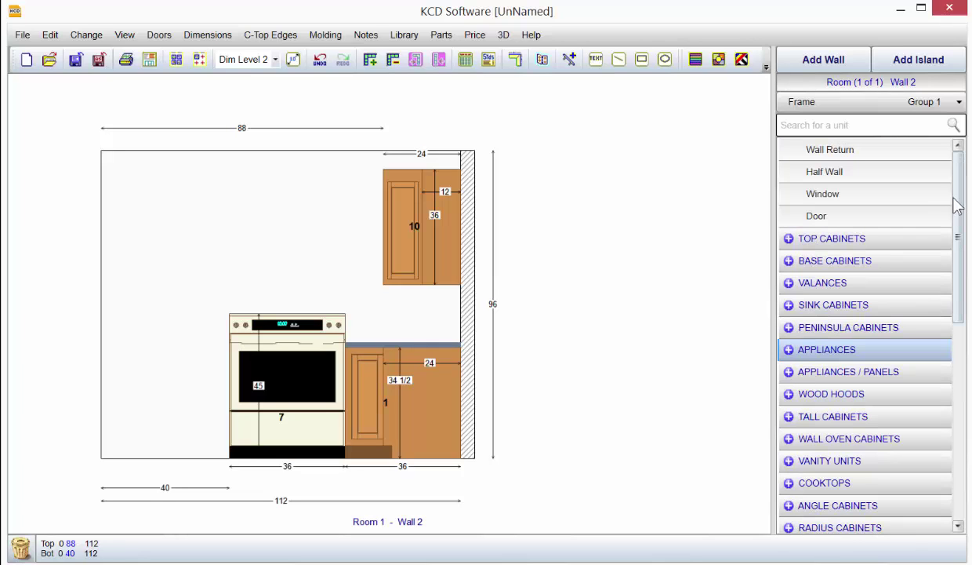
click(815, 242)
mouse_move(853, 294)
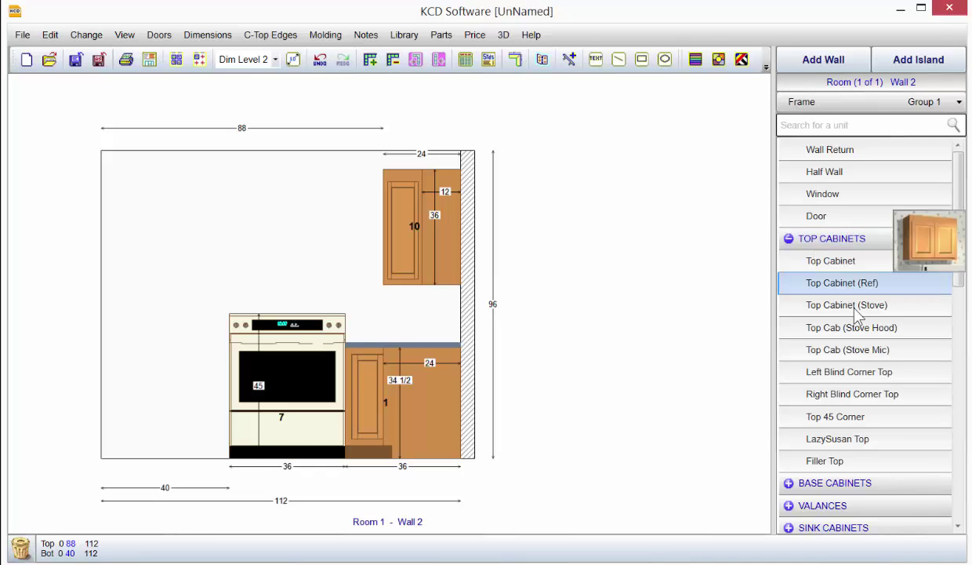
mouse_move(859, 316)
mouse_move(861, 333)
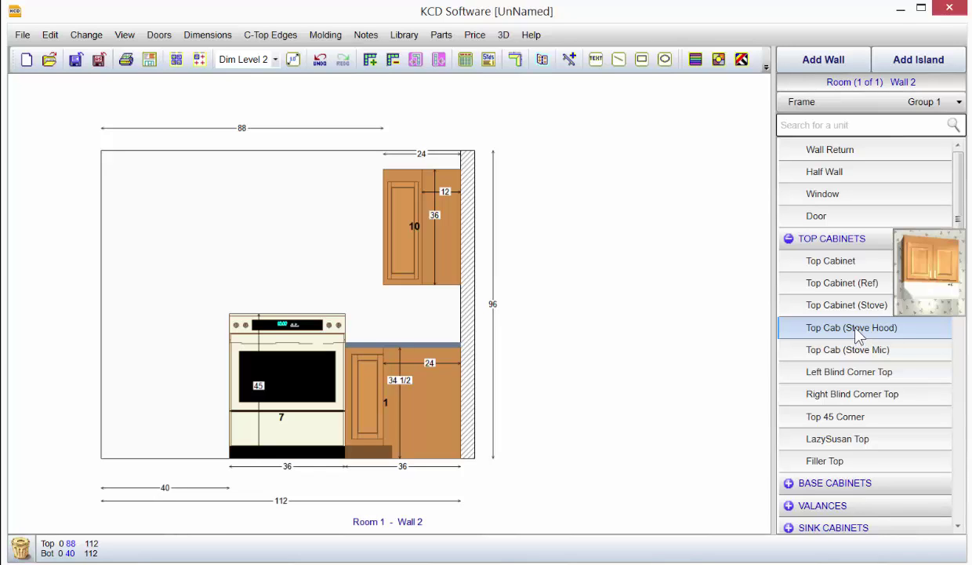
double_click(860, 329)
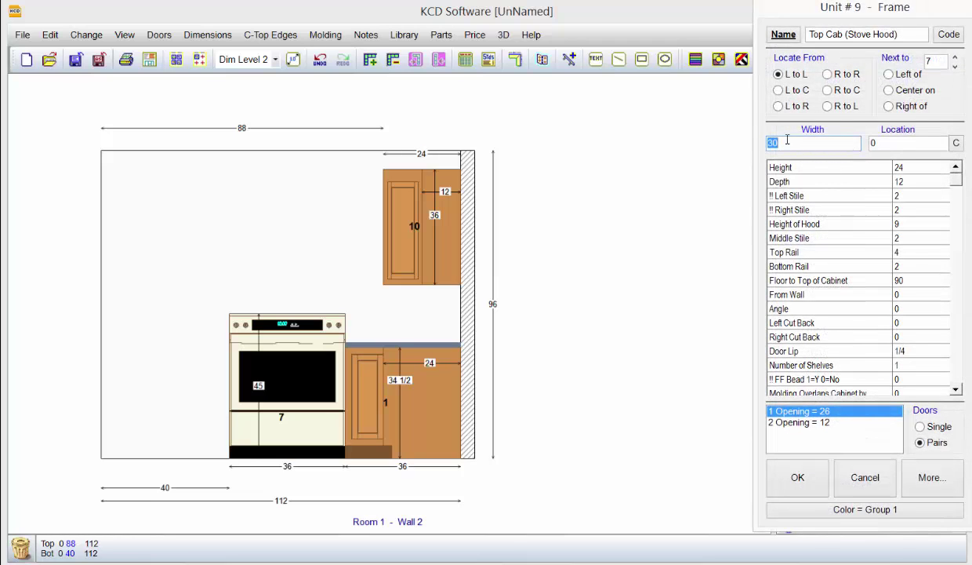
text(36)
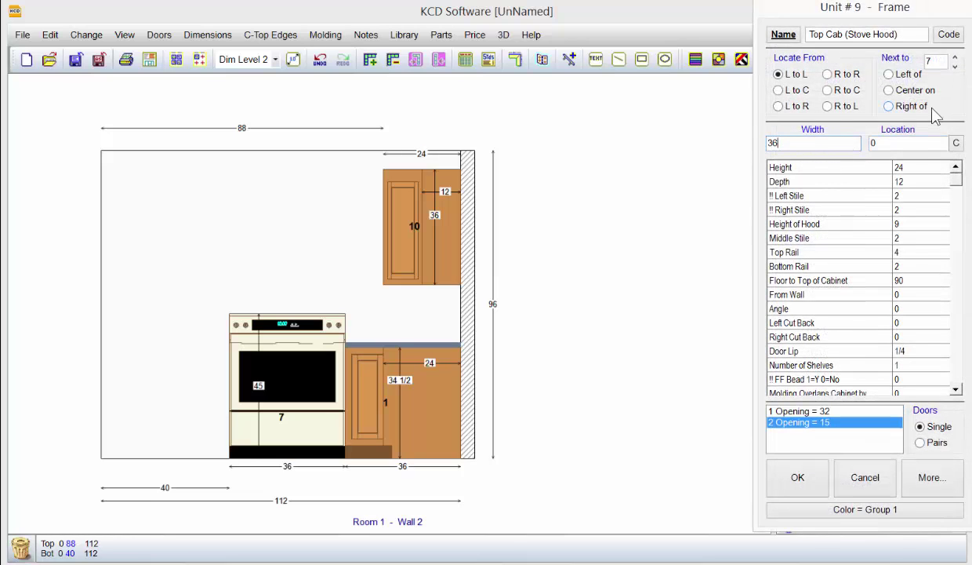
click(898, 92)
click(796, 482)
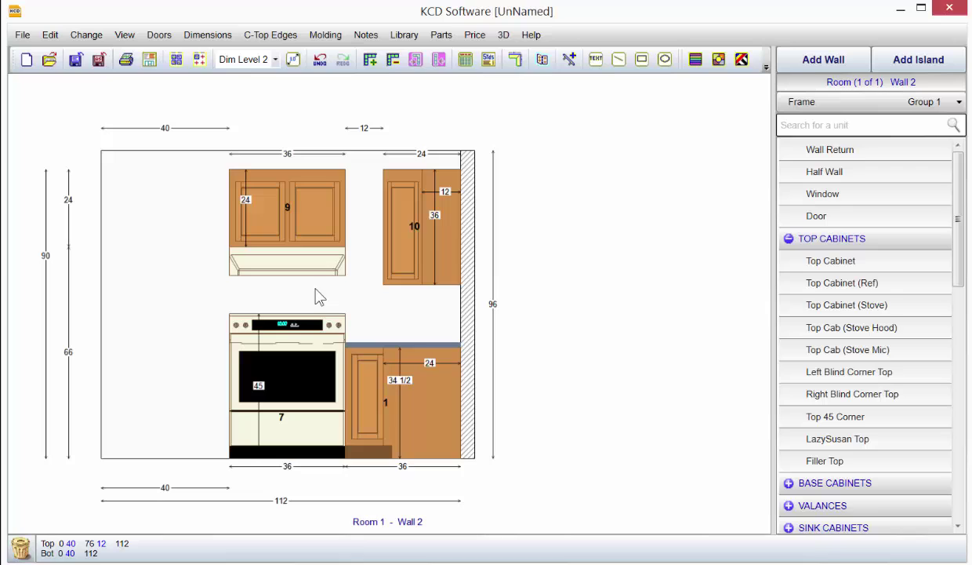
Step: Add a Top Cabinet that fills the 12-wide gap between the stove hood cabinet and corner top cabinet 10
click(819, 260)
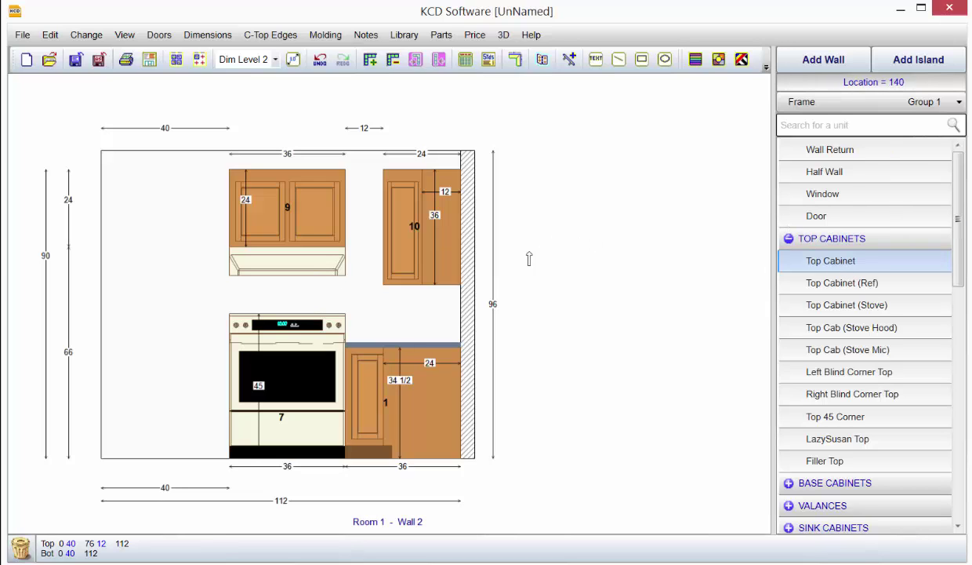
click(343, 230)
drag(344, 231, 384, 237)
click(776, 468)
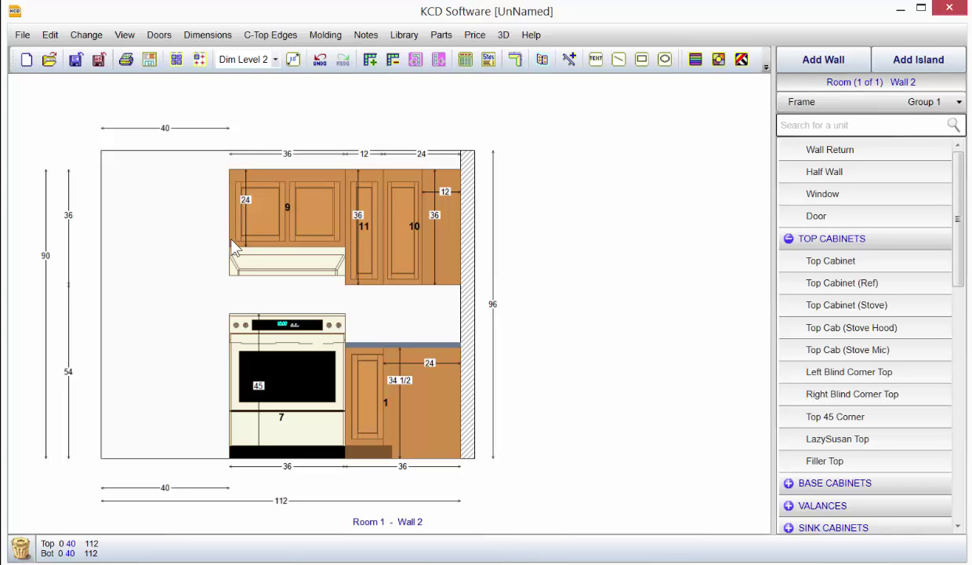
Step: Copy top cabinet 11 to the left of stove hood cabinet 9
double_click(369, 228)
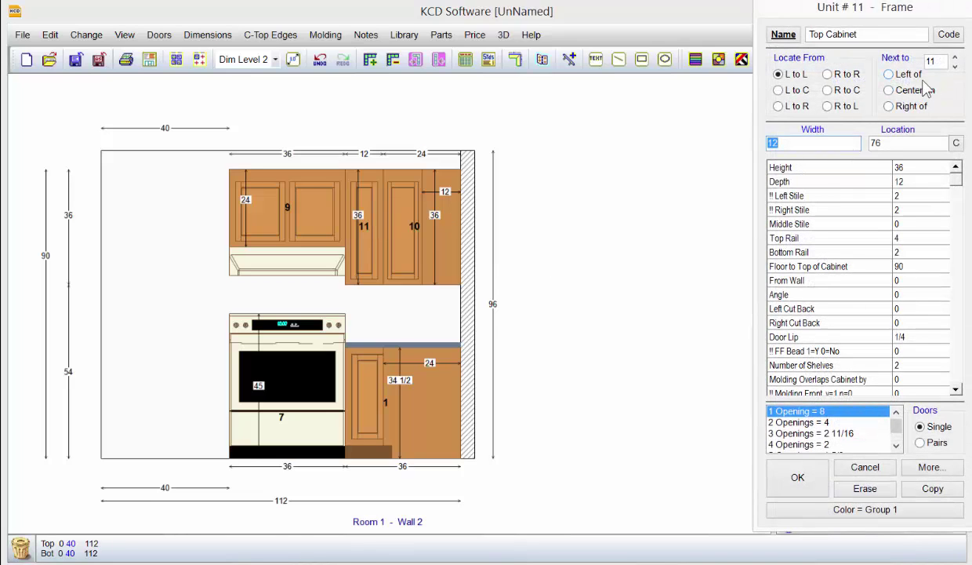
click(955, 67)
click(955, 67)
click(892, 75)
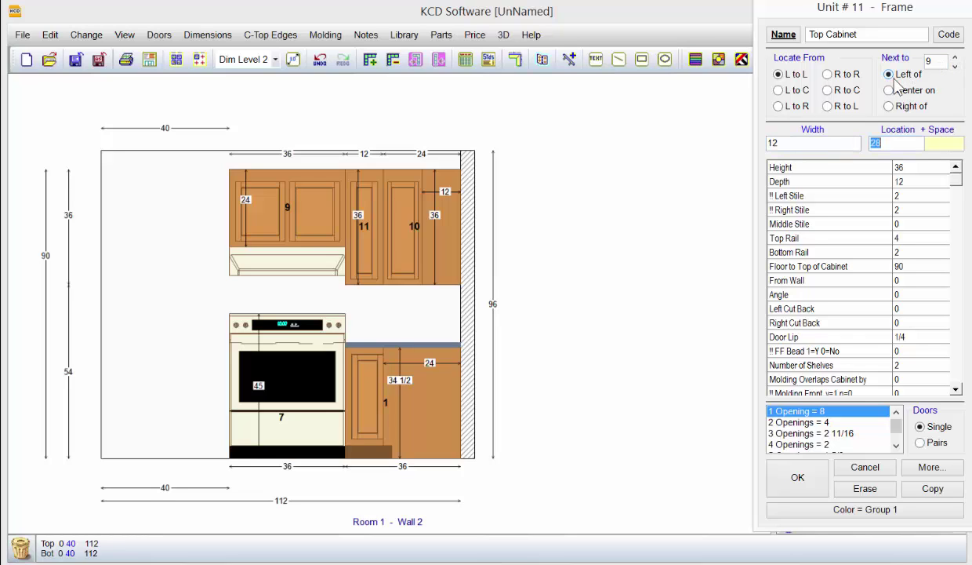
click(933, 490)
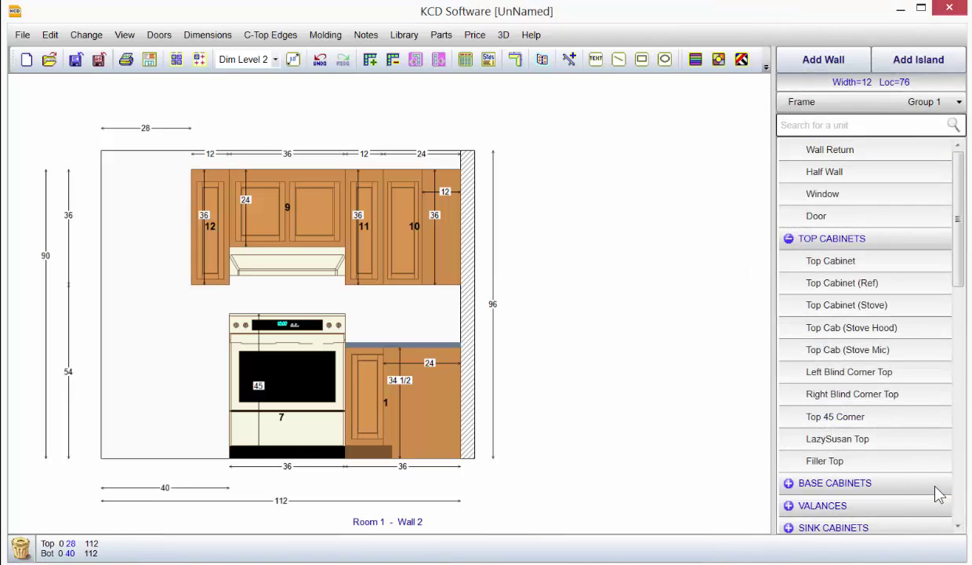
Step: Add a Base Cabinet with a width of 12, centered on top cabinet 12
click(927, 487)
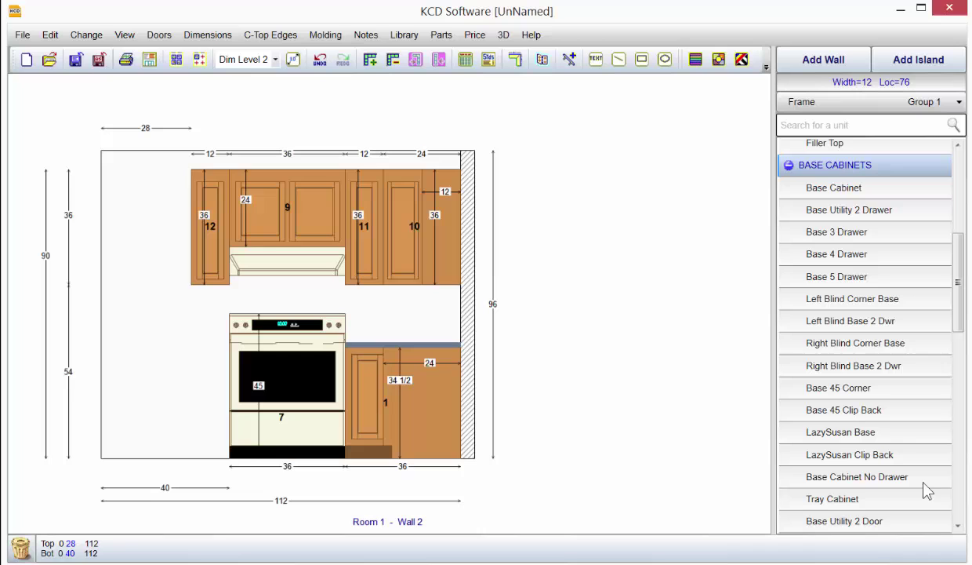
click(828, 193)
double_click(829, 193)
text(12)
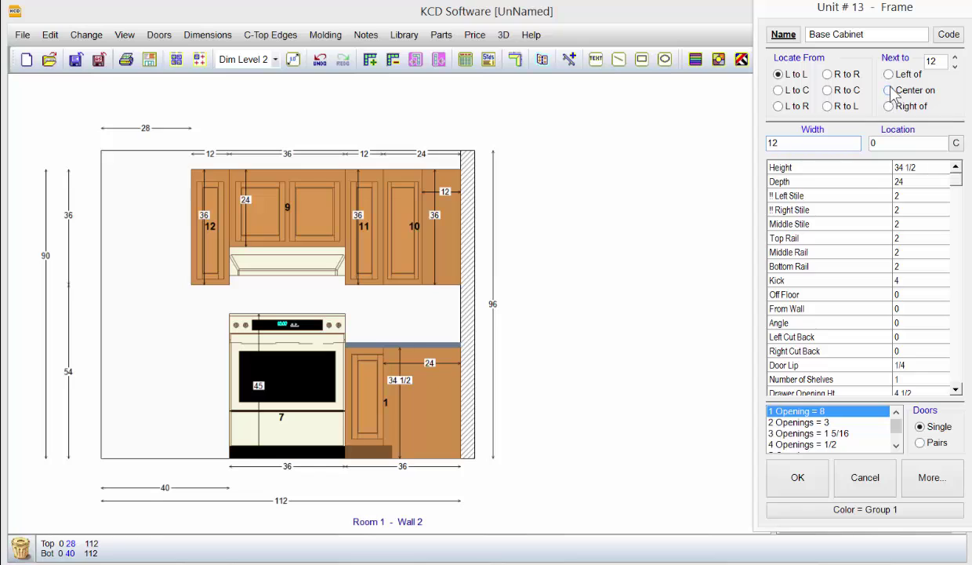
click(891, 88)
click(794, 476)
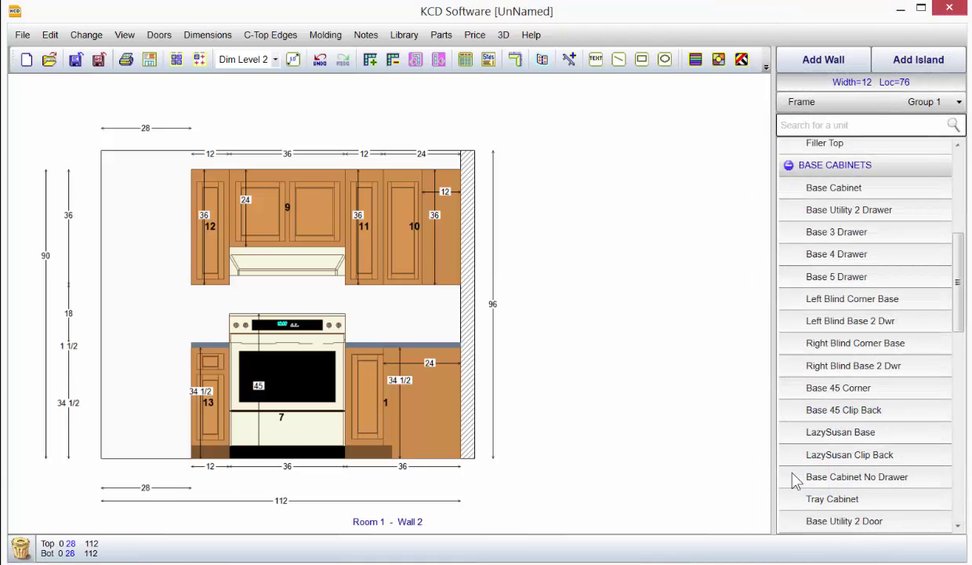